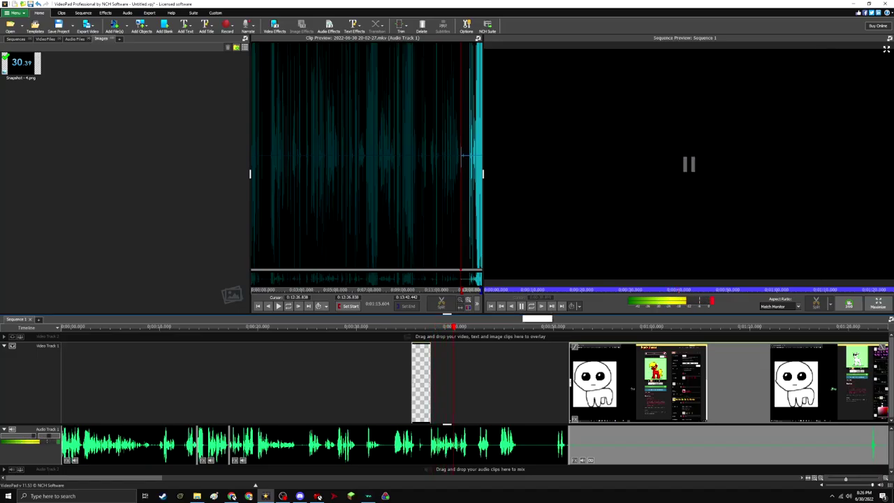
Pause the Sequence Preview playback in VideoPad
click(521, 306)
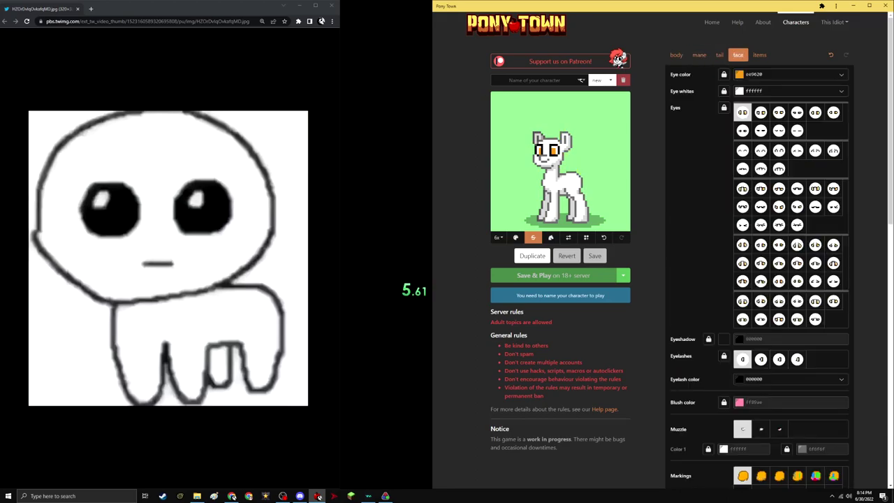
Add the goggle-style eye accessory to the pony using the third colour pattern
scroll(760, 252, down, 8)
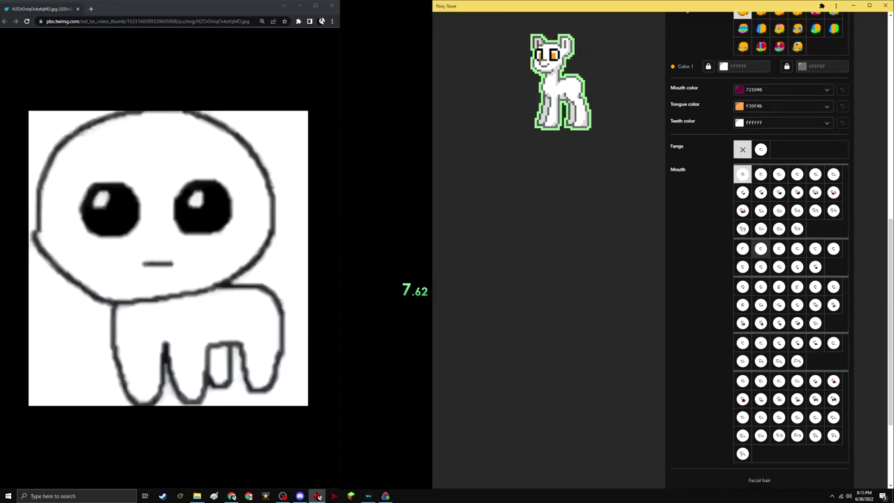
scroll(760, 251, up, 10)
scroll(761, 251, down, 8)
scroll(761, 251, up, 3)
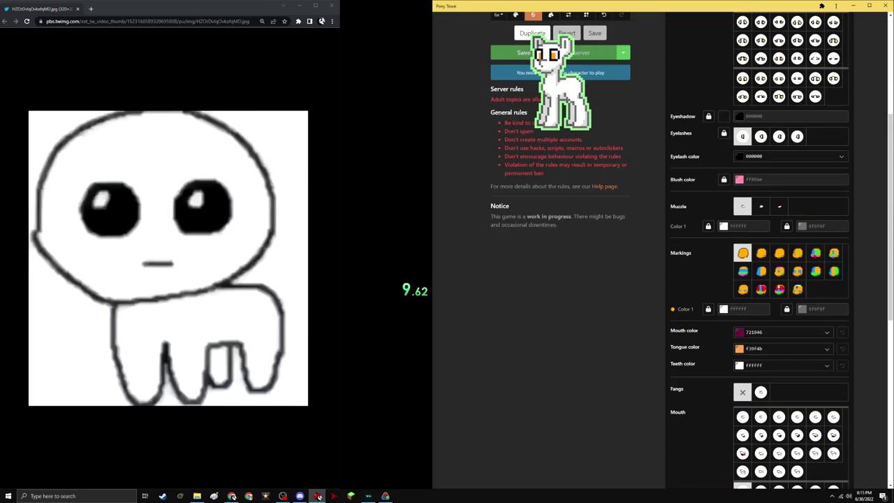
scroll(760, 252, up, 5)
click(760, 20)
scroll(760, 251, down, 3)
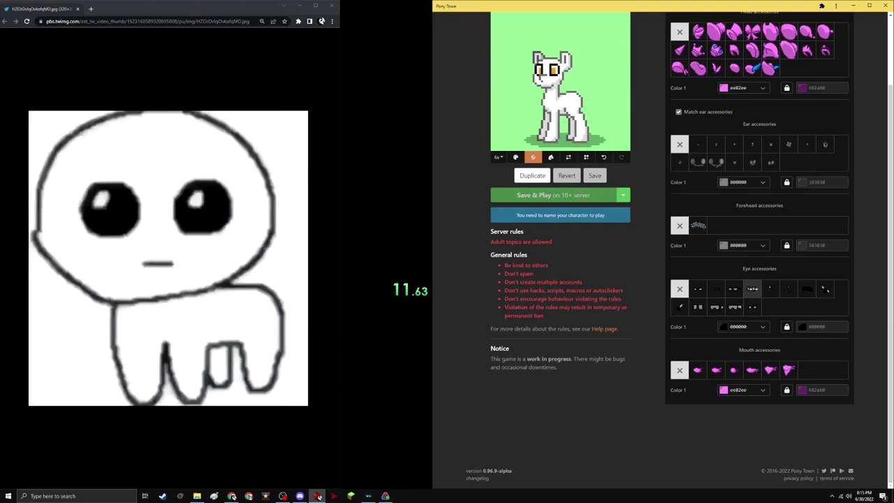
click(752, 288)
click(716, 347)
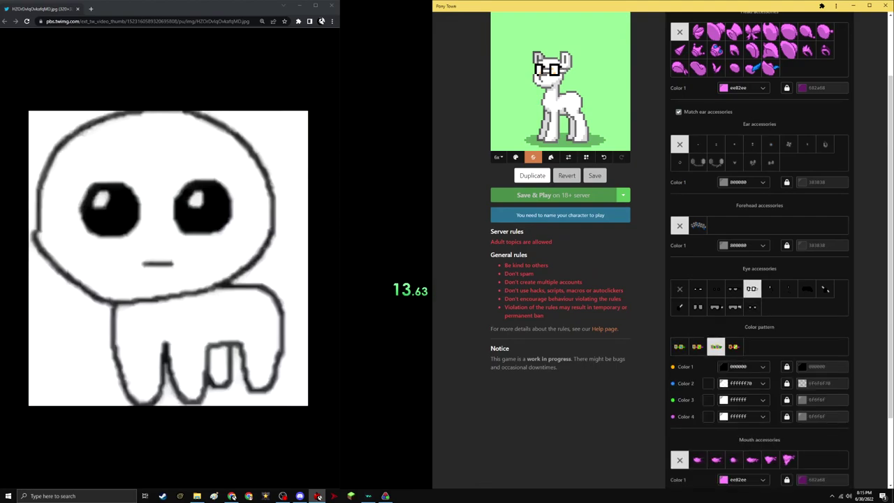
Set the eye accessory's colours 1, 3 and 4 to black (000000)
click(740, 365)
text(ffffff)
key(Return)
click(740, 366)
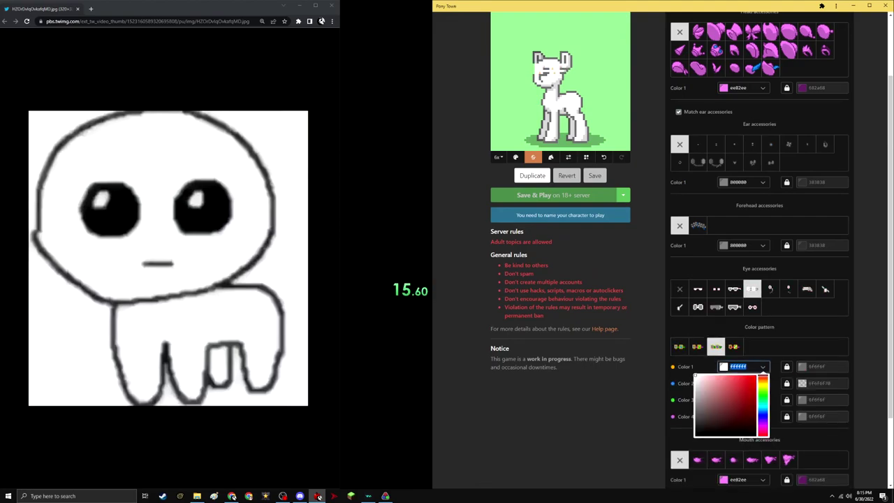
text(000000)
key(Return)
click(740, 399)
text(000000)
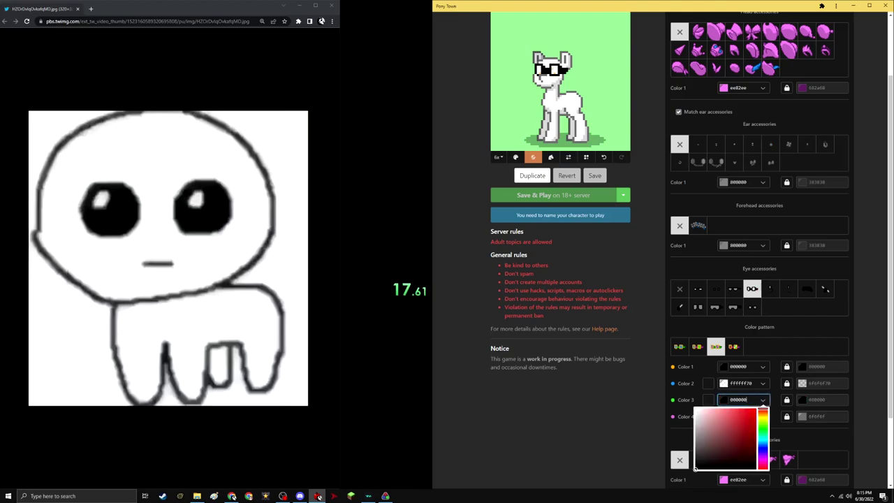
key(Return)
click(740, 416)
text(000000)
key(Return)
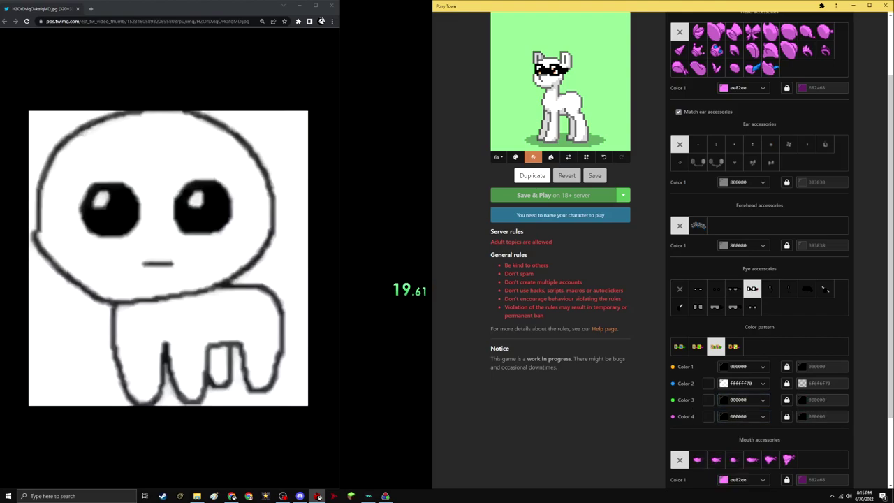
Change colour 3 to white (ffffff) and make colour 2 opaque white
click(740, 399)
text(ffffff)
key(Return)
click(740, 383)
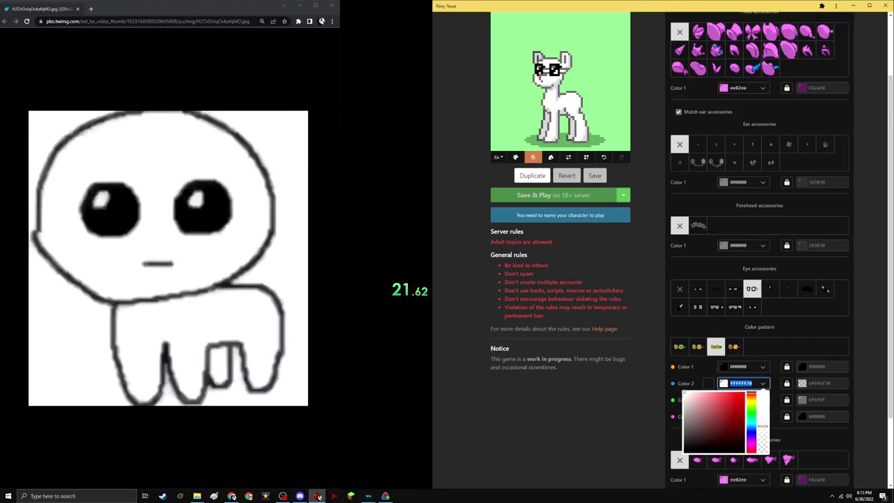
key(BackSpace)
key(BackSpace)
key(Return)
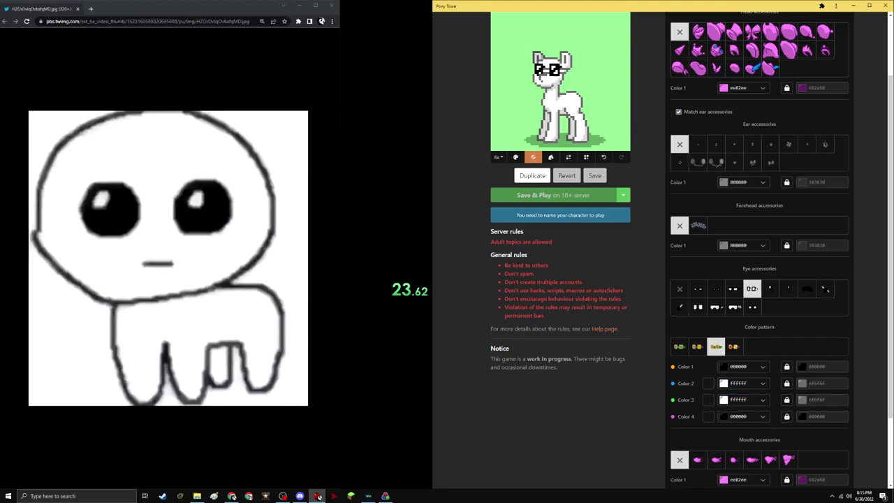
Set the shade colours of colours 1 to 4 to white (ffffff)
click(816, 382)
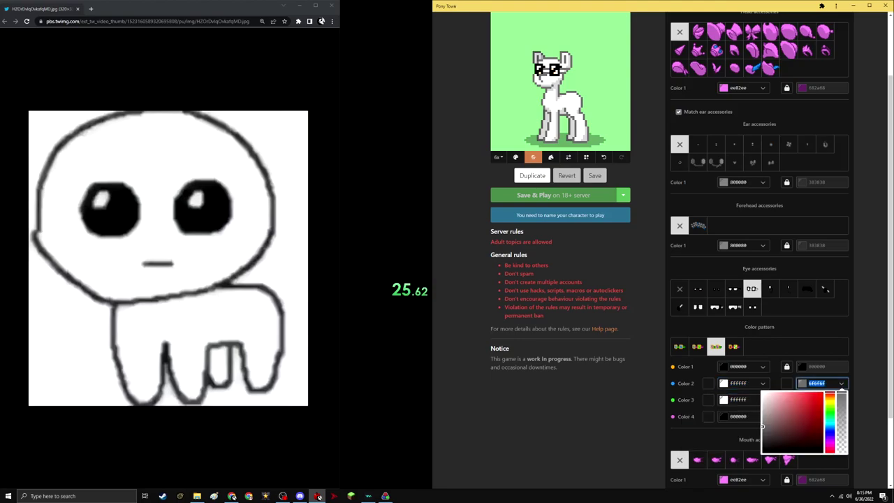
text(ffffff)
key(Return)
click(817, 399)
text(ffffff)
key(Return)
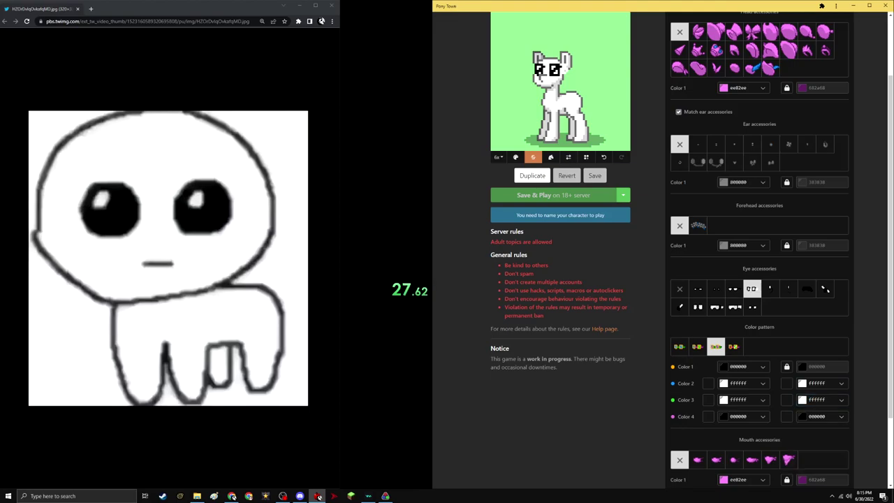
click(786, 366)
click(817, 365)
text(ffffff)
key(Return)
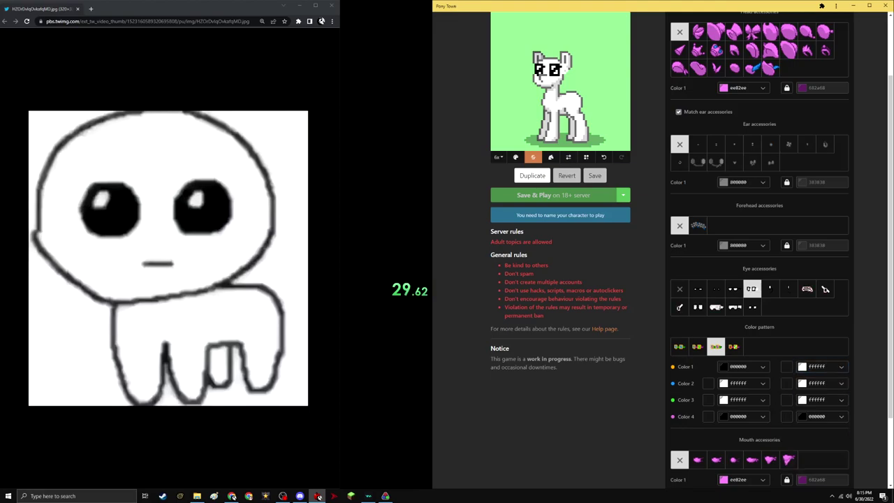
click(816, 416)
text(ffffff)
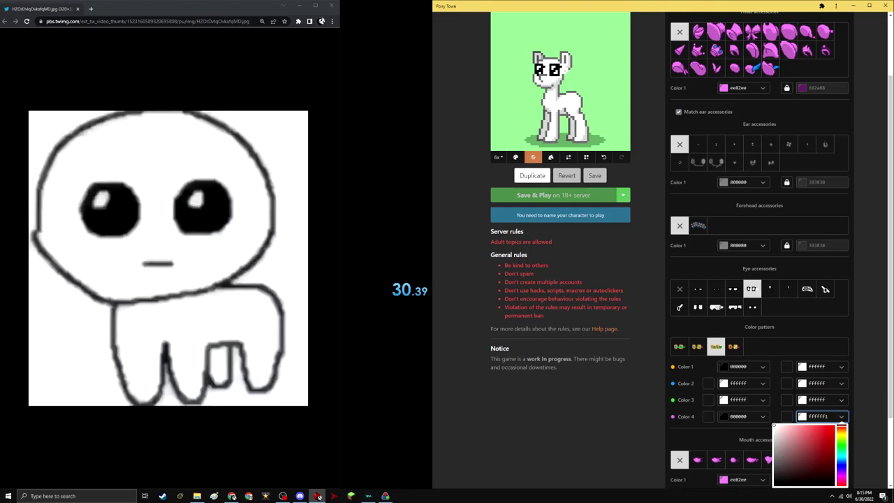
Scroll the editor back to the top and bring OBS Studio forward
scroll(677, 252, up, 2)
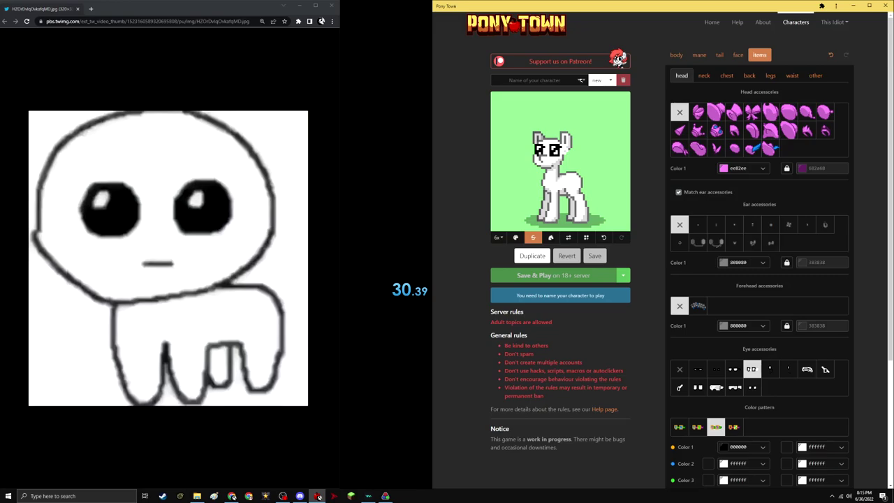
click(282, 496)
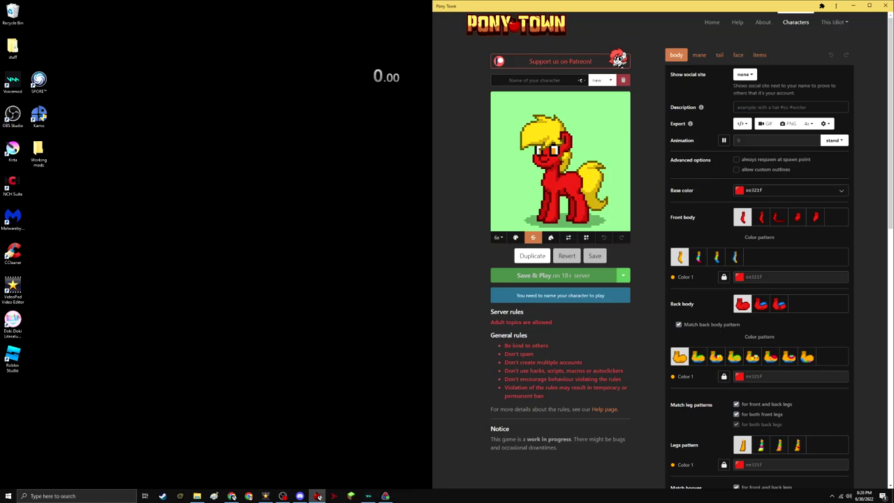
Make the pony's body white and remove its mane and tail
click(740, 212)
key(BackSpace)
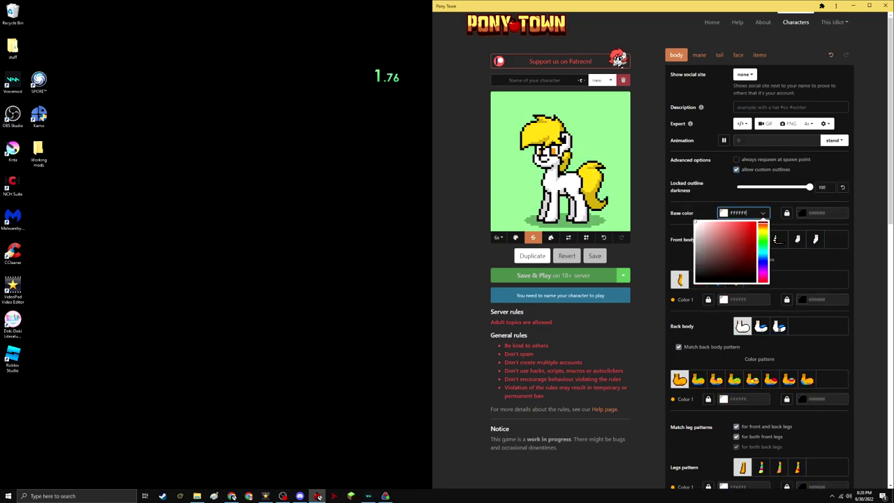
click(699, 55)
click(679, 266)
click(719, 55)
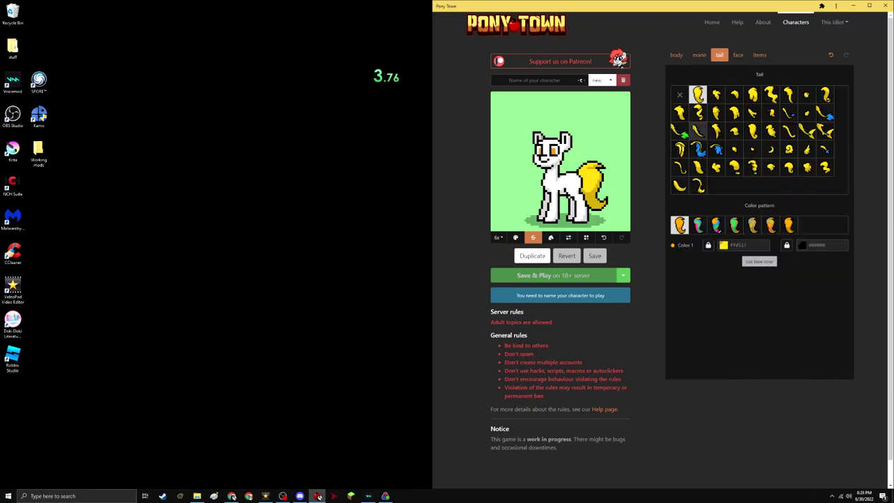
click(679, 95)
Give the pony the large goggle eye accessory with the four-colour pattern
click(737, 54)
scroll(797, 319, down, 8)
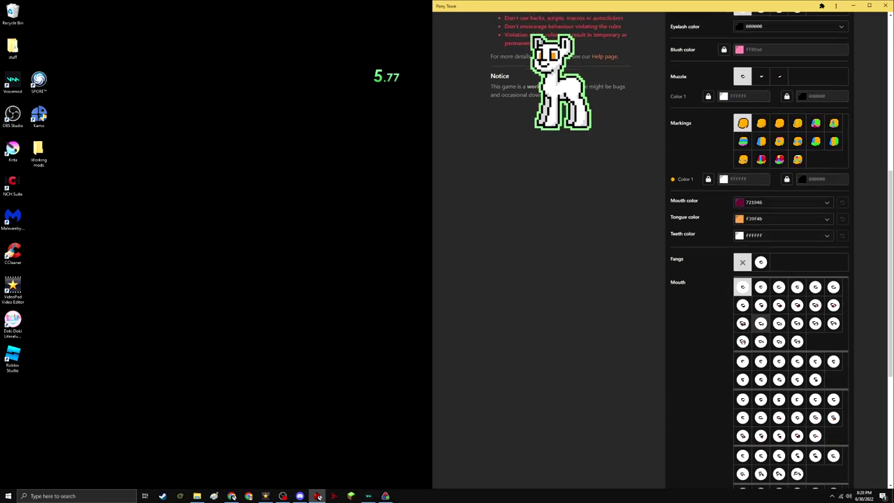
scroll(789, 244, up, 8)
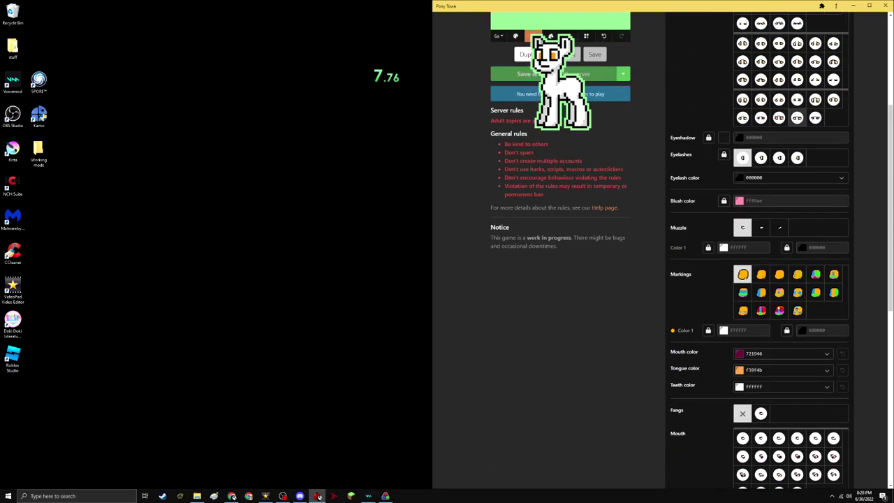
click(758, 54)
scroll(759, 209, down, 1)
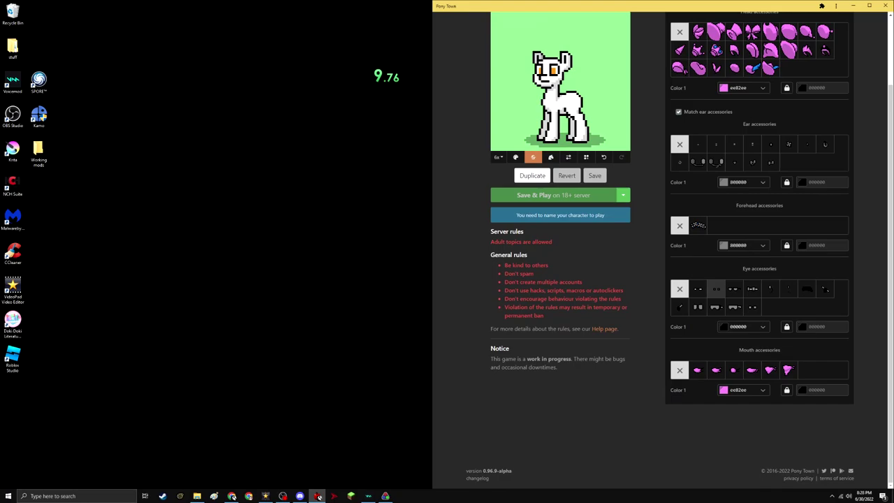
click(751, 288)
click(714, 347)
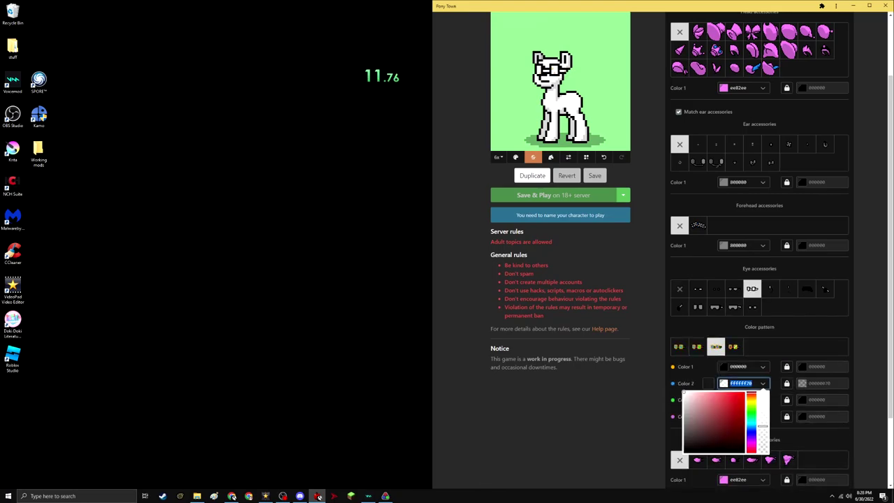
Set the eye accessory's Color 2 to opaque white and Color 3 to ffffff
click(740, 382)
key(BackSpace)
key(BackSpace)
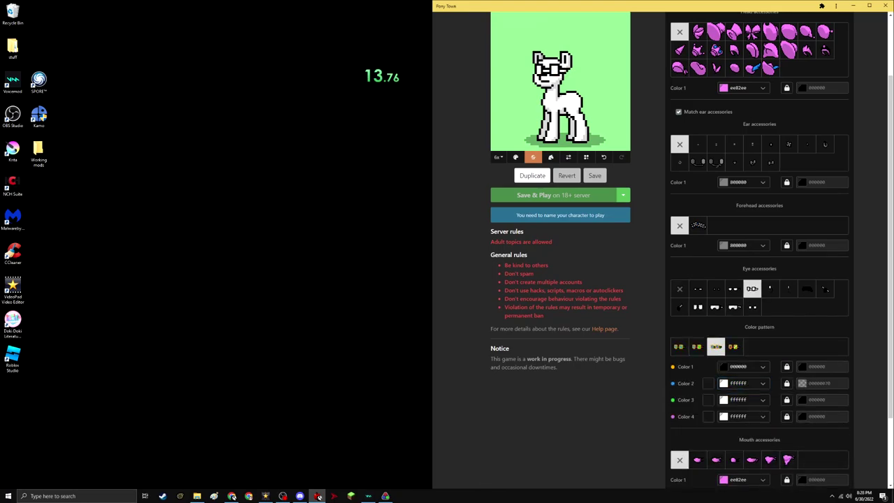
click(740, 400)
text(000000)
key(BackSpace)
key(BackSpace)
key(BackSpace)
text(ffffff)
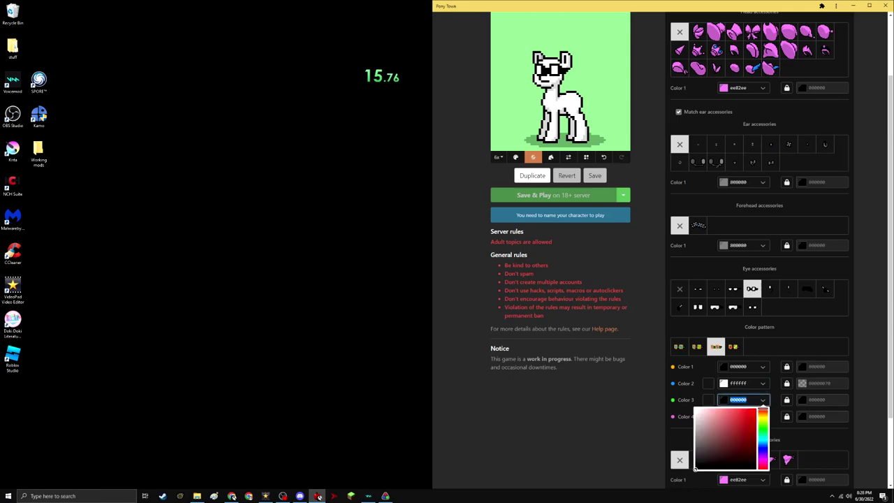
click(740, 416)
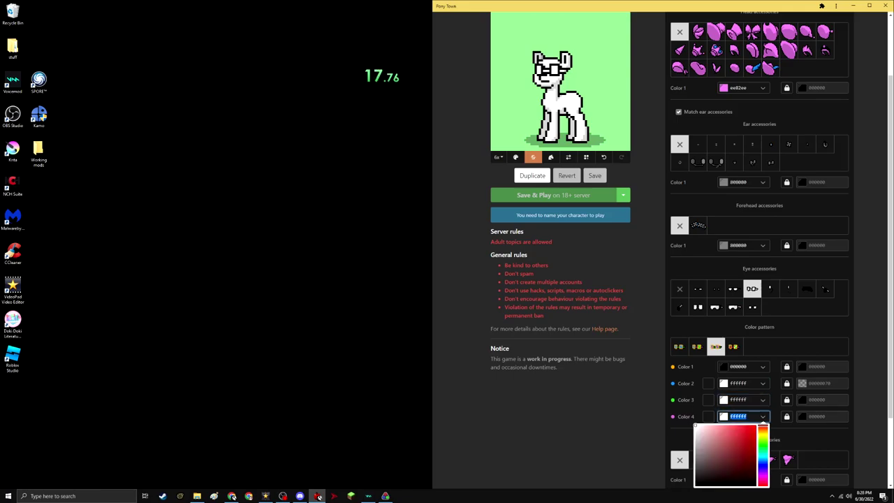
Unlock all four outline colours and set them to white (ffffff)
click(786, 416)
click(786, 399)
click(786, 383)
click(786, 366)
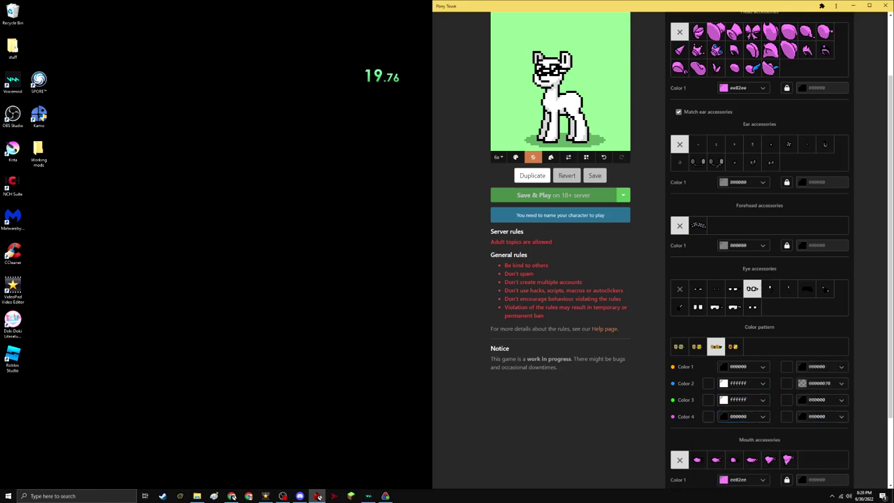
click(816, 383)
text(ffffff)
click(817, 366)
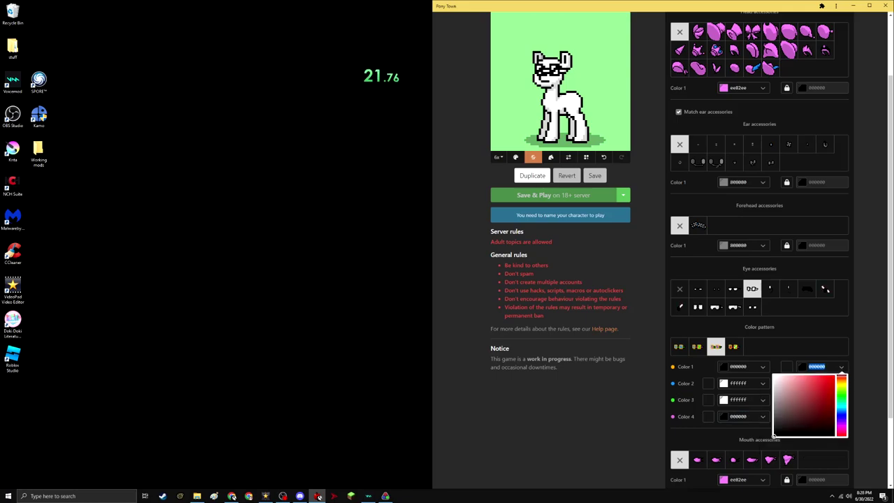
text(ffffff)
click(817, 399)
text(ffffff)
click(817, 416)
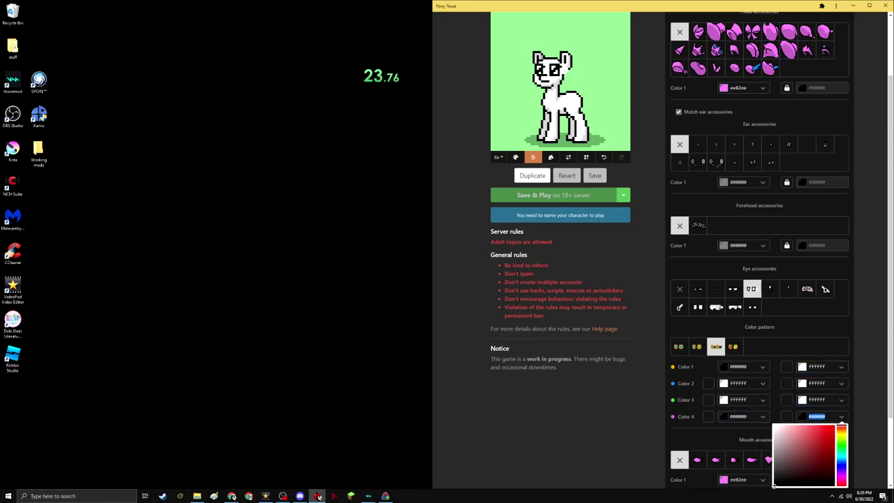
click(750, 289)
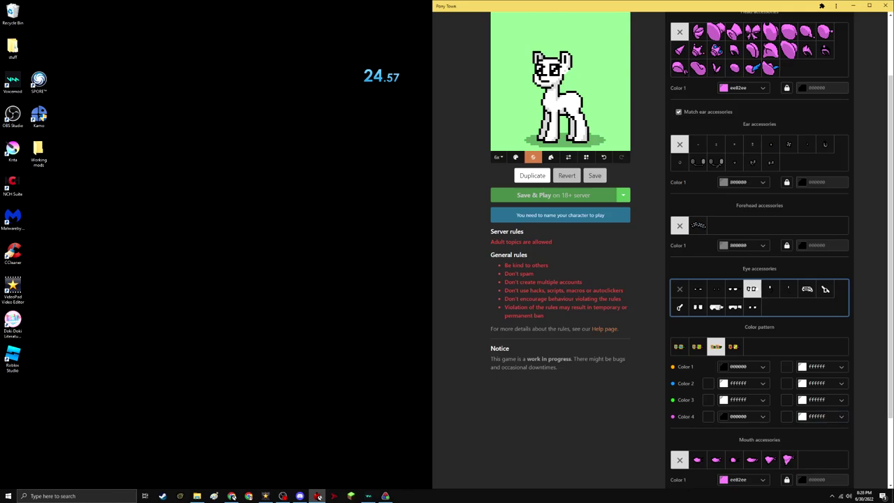
scroll(657, 252, up, 2)
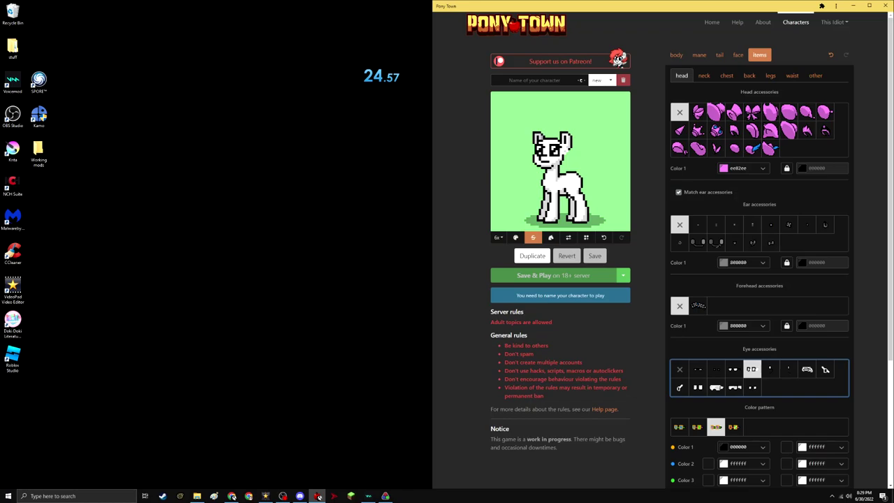
Restore the OBS Studio recording window from the taskbar
click(282, 495)
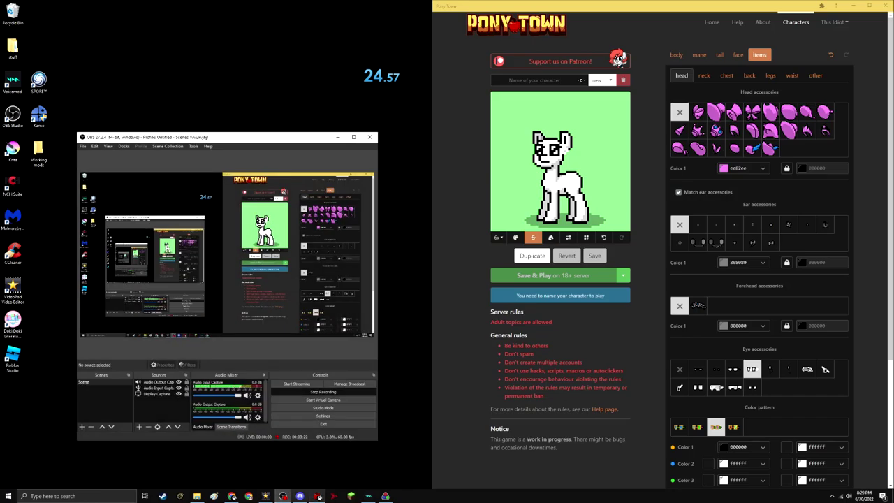
click(265, 496)
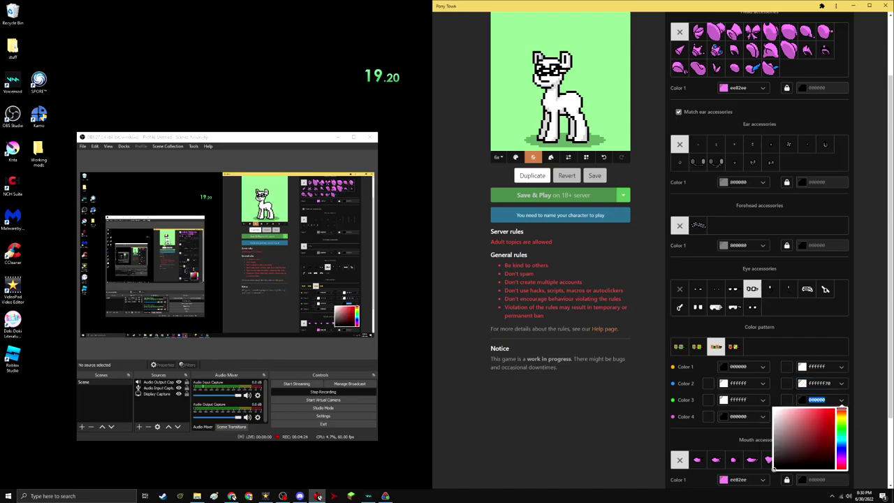
Set the eye accessory's Color 3 and Color 4 outline colours to white
click(820, 399)
click(820, 416)
text(ffffff)
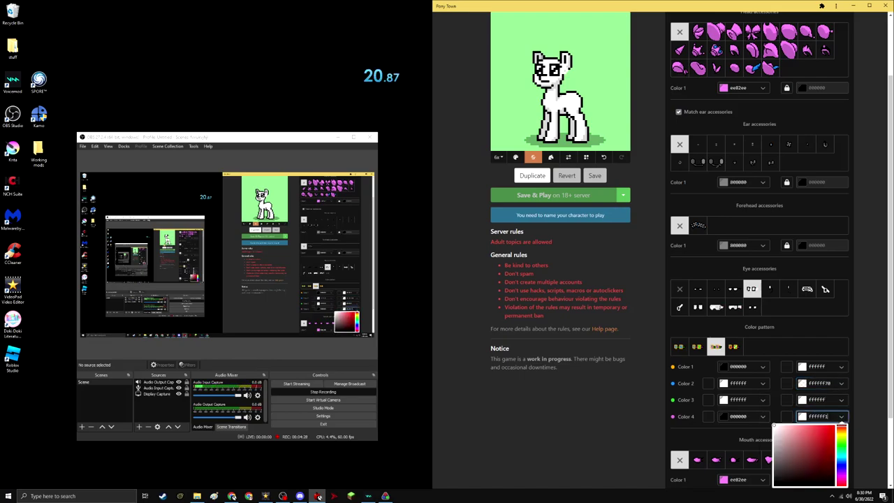
scroll(841, 425, up, 2)
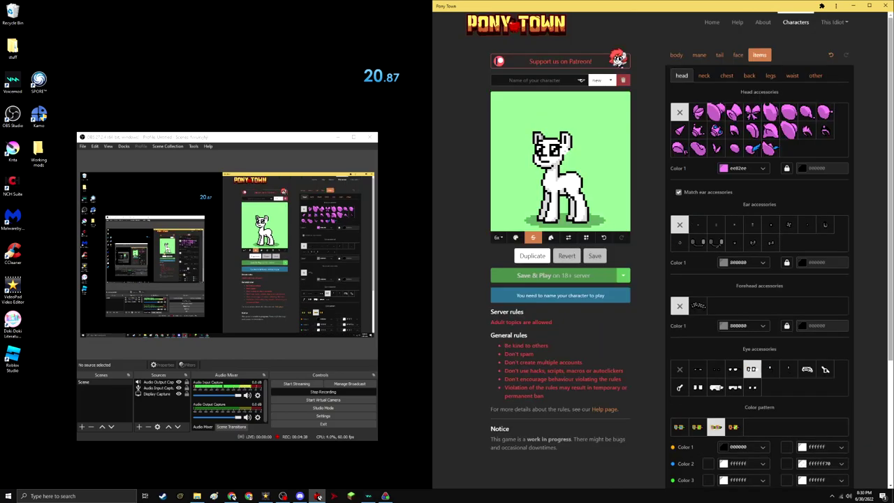